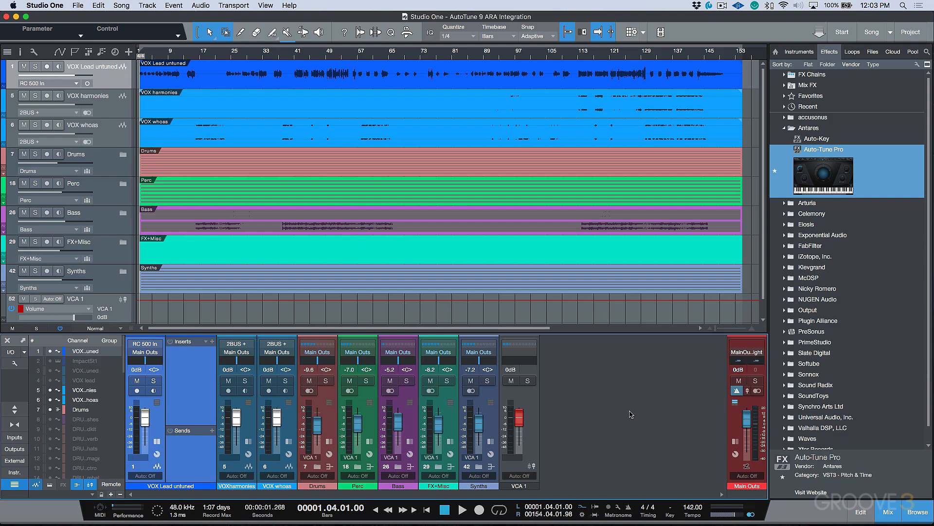
Insert Auto-Tune Pro on the VOX Lead untuned channel and try pitch tracking in Graph mode before returning to Auto mode
left_click_drag(815, 182, 196, 384)
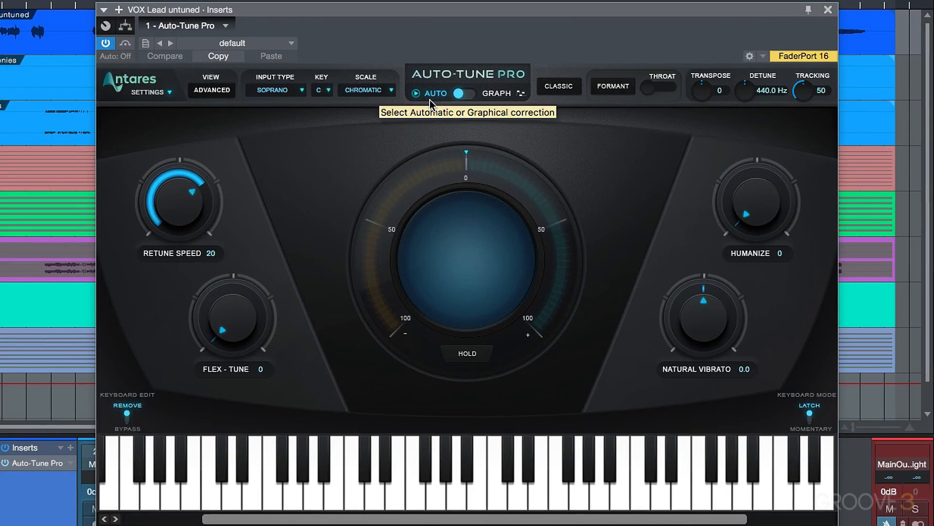
left_click(503, 95)
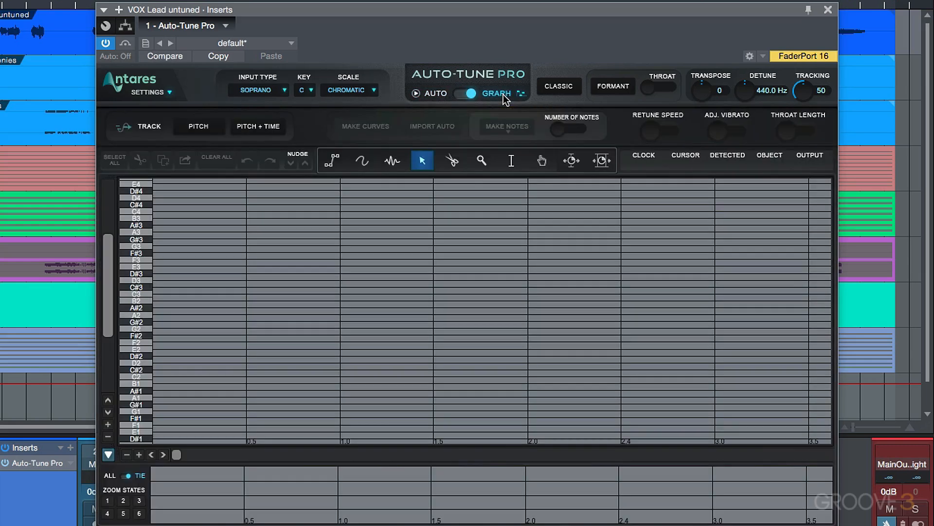
left_click(198, 127)
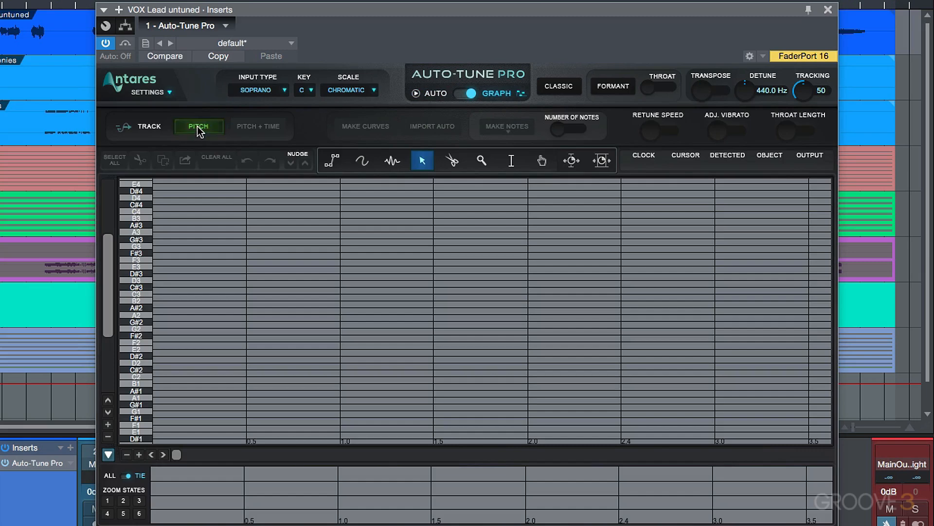
left_click(438, 94)
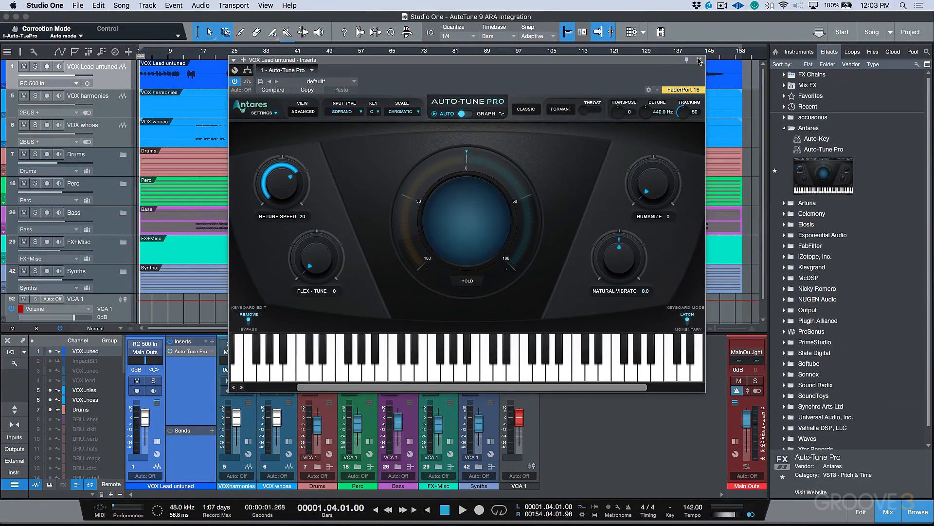
Close the Auto-Tune Pro editor and remove the plug-in from the VOX Lead untuned channel's inserts
left_click(699, 60)
right_click(211, 351)
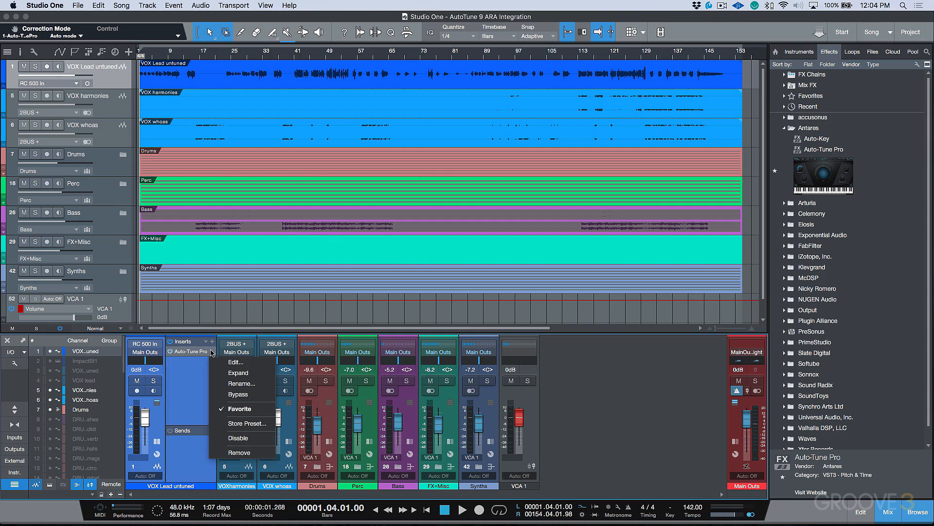
left_click(237, 452)
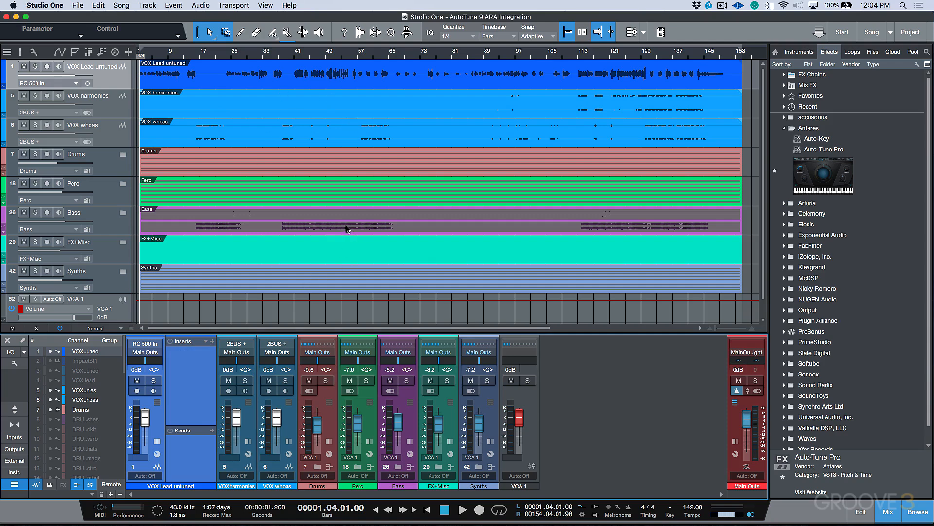
Solo the VOX Lead untuned track and play back its opening
left_click(35, 66)
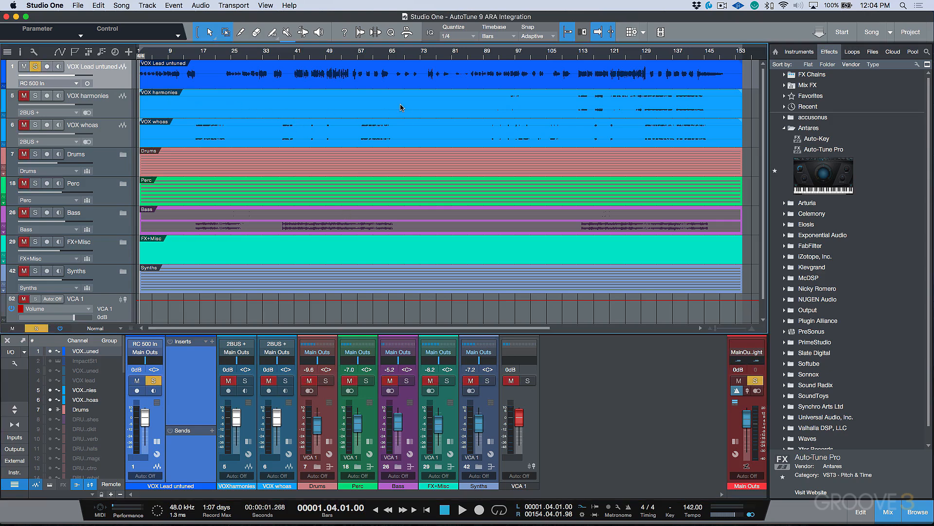
key("space")
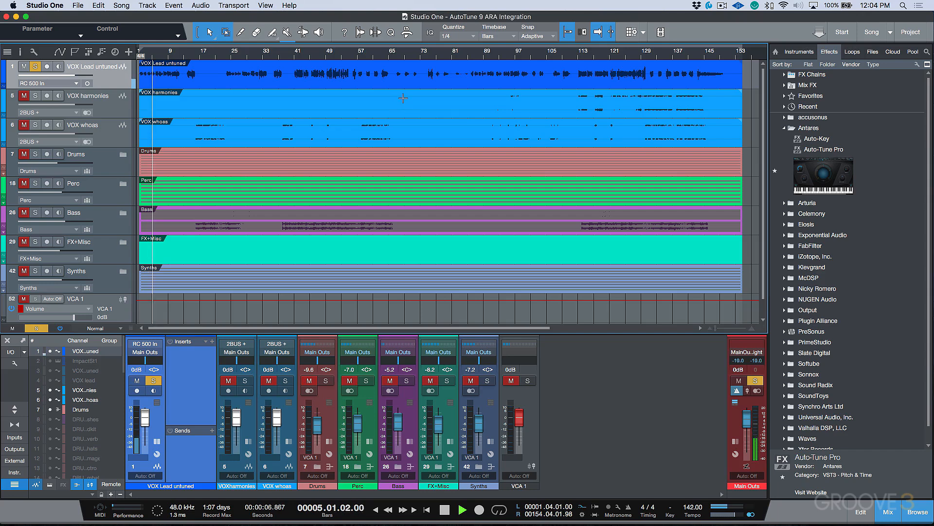
key("space")
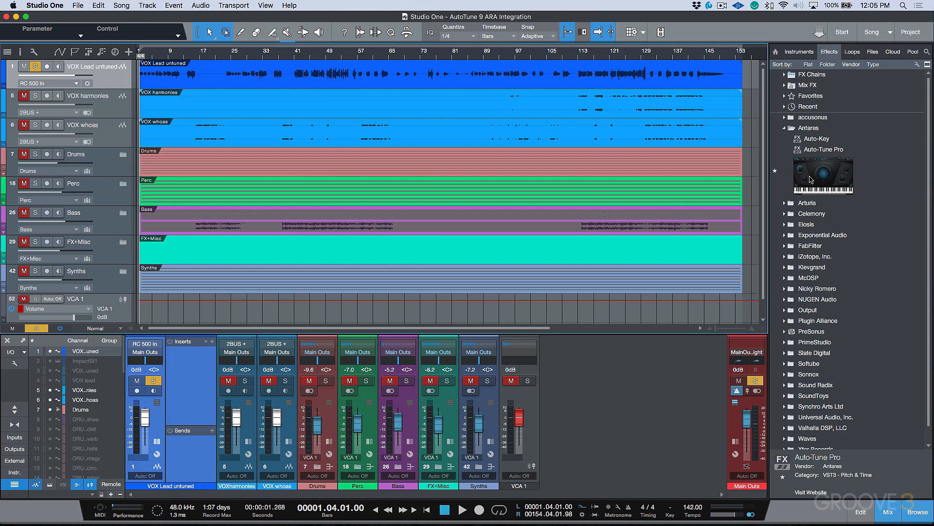
Add Auto-Tune Pro as an event effect directly on the VOX Lead untuned audio event
left_click(828, 179)
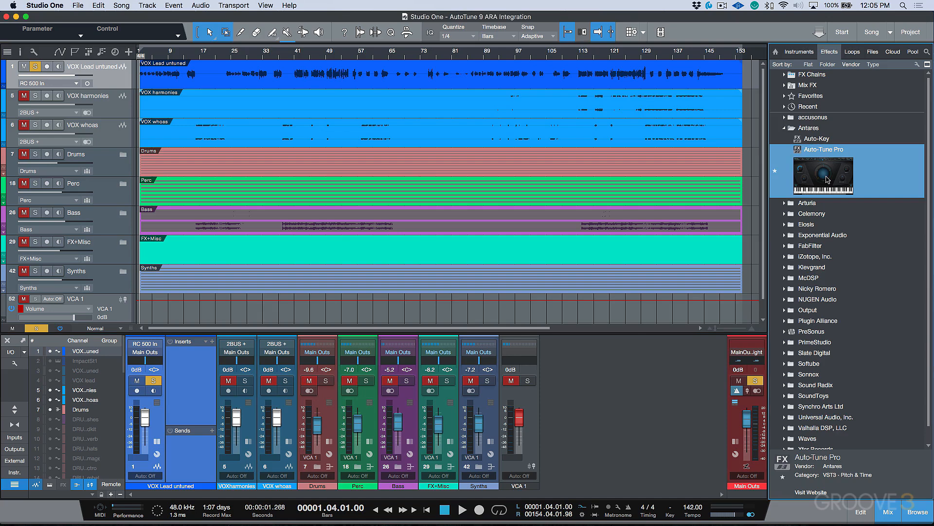
left_click_drag(827, 180, 806, 171)
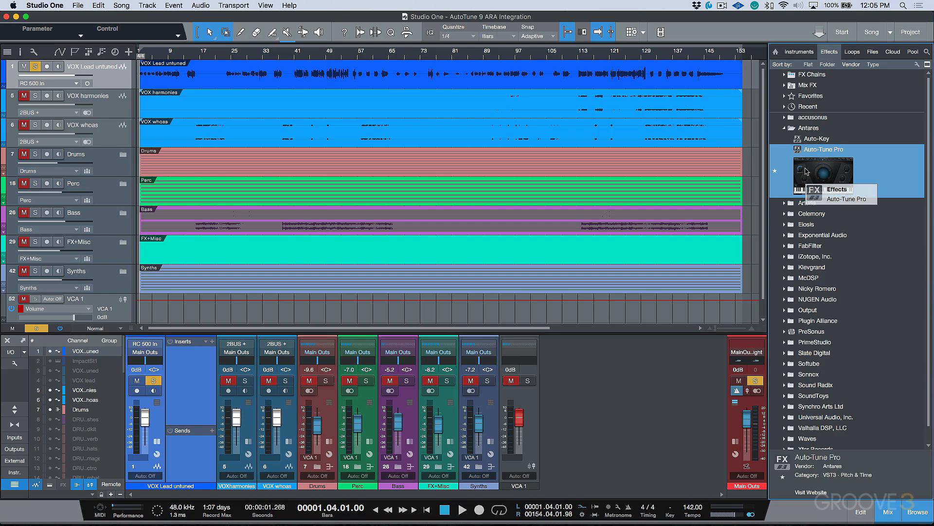
left_click_drag(806, 170, 661, 78)
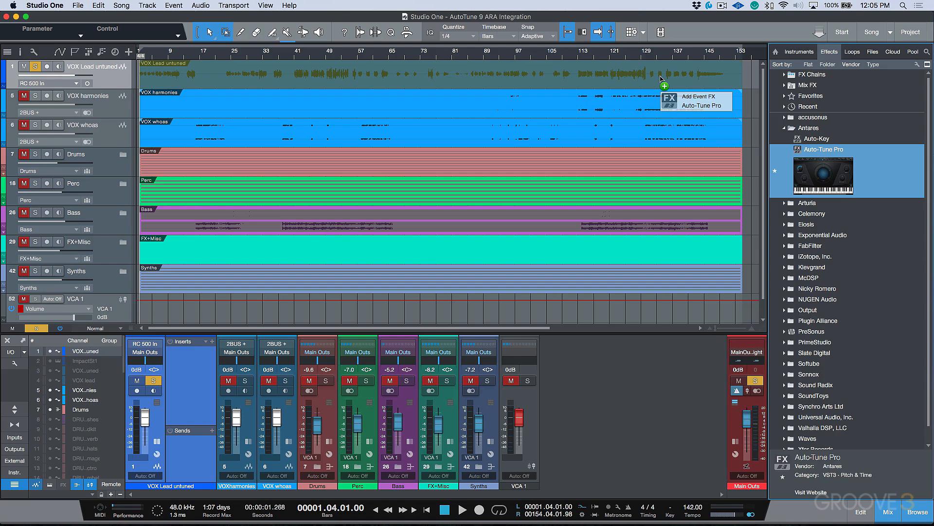
left_click_drag(661, 78, 662, 79)
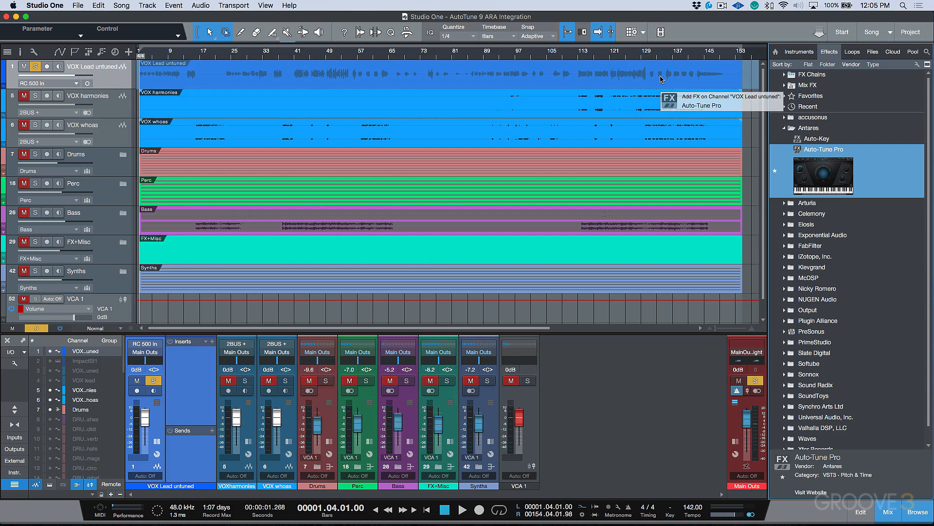
left_click_drag(661, 79, 661, 79)
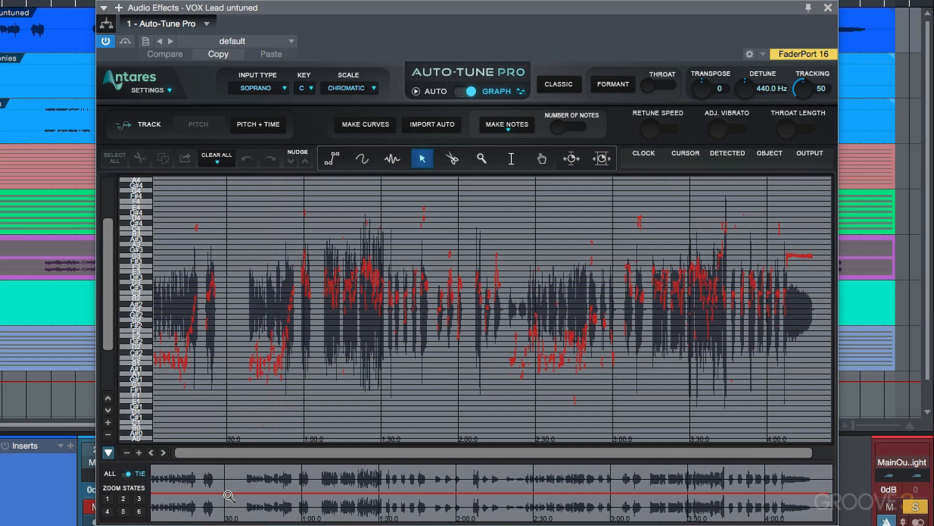
Examine the opening vocal phrases in Auto-Tune Pro's pitch graph up close and close the plug-in editor
left_click_drag(229, 486, 229, 511)
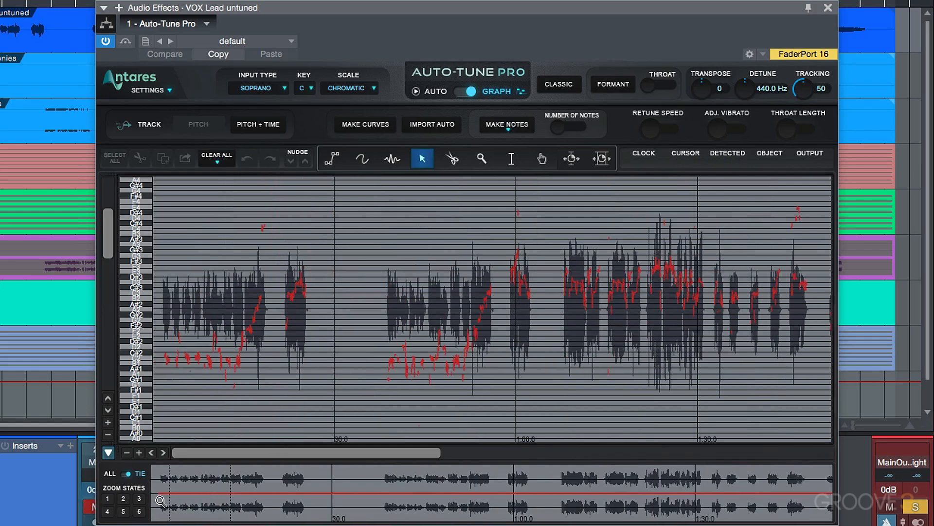
left_click_drag(163, 482, 163, 516)
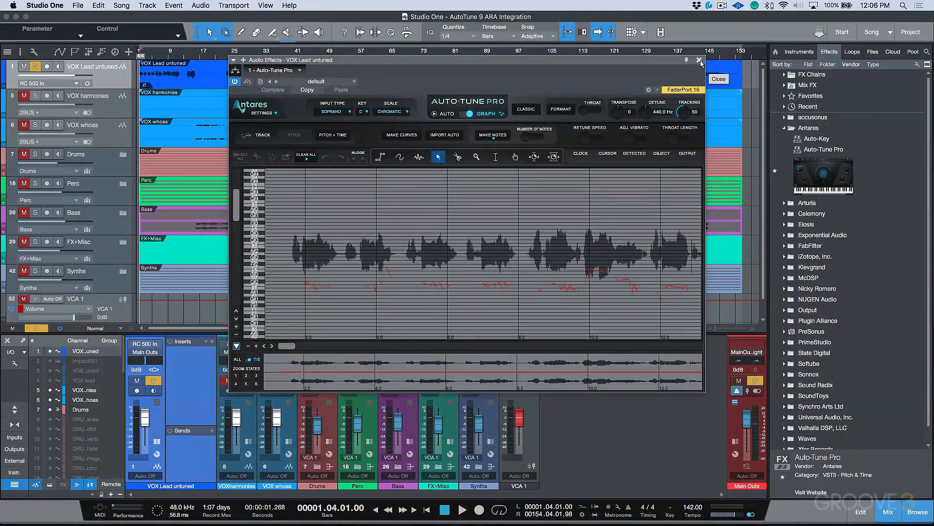
left_click(828, 8)
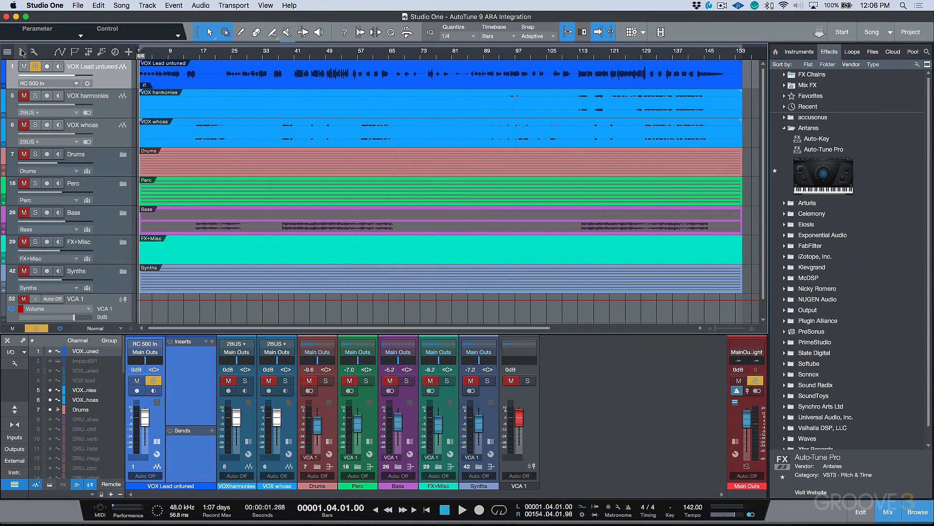
Show the track inspector, enlarge its event section and expand the Event FX settings of the VOX Lead untuned event
left_click(20, 52)
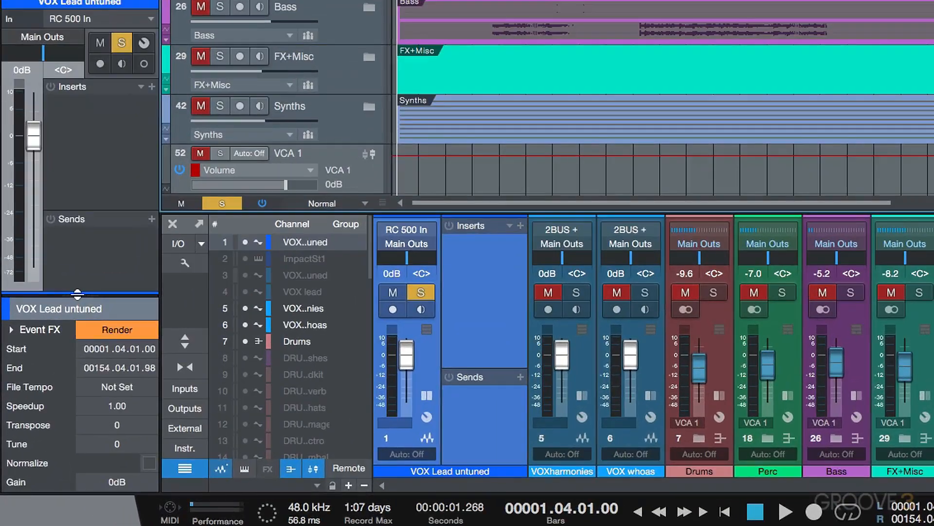
left_click_drag(77, 293, 81, 222)
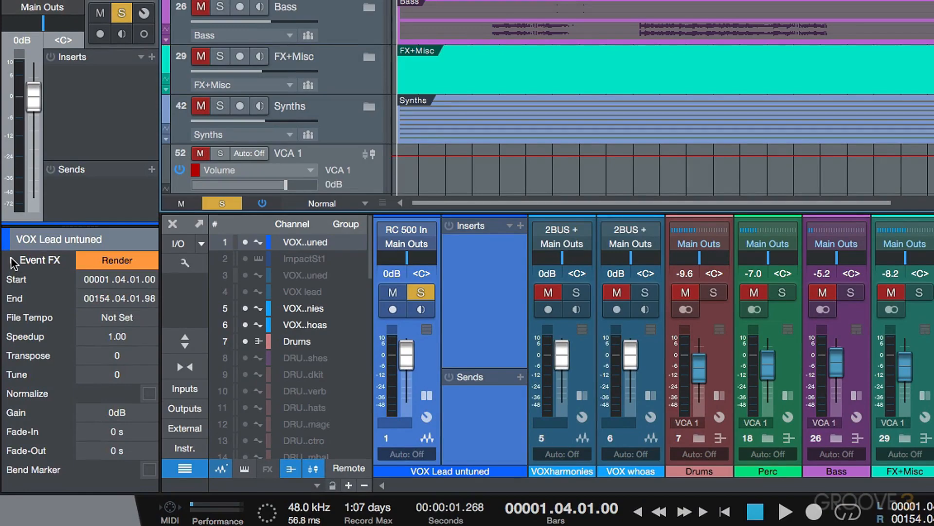
left_click(11, 262)
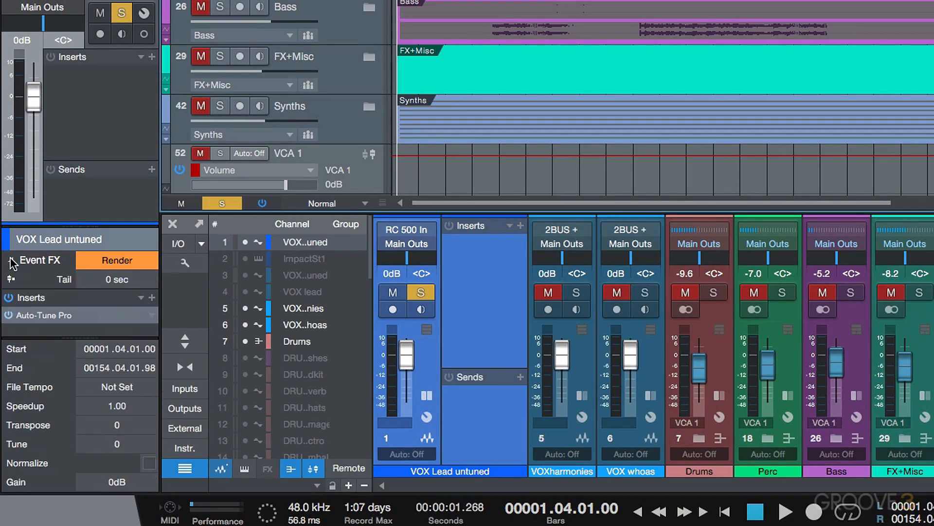
Remove Auto-Tune Pro from the event's inserts and collapse the Event FX settings
right_click(152, 316)
left_click(197, 486)
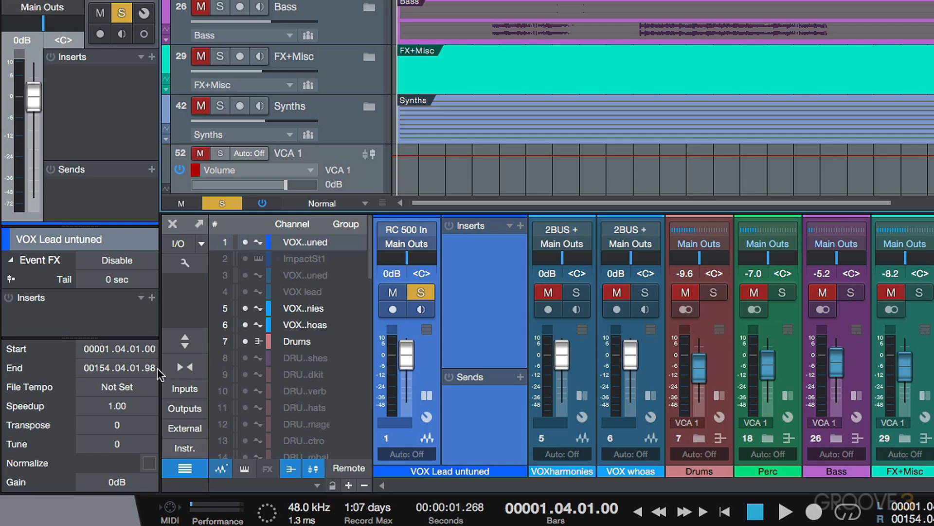
left_click(11, 261)
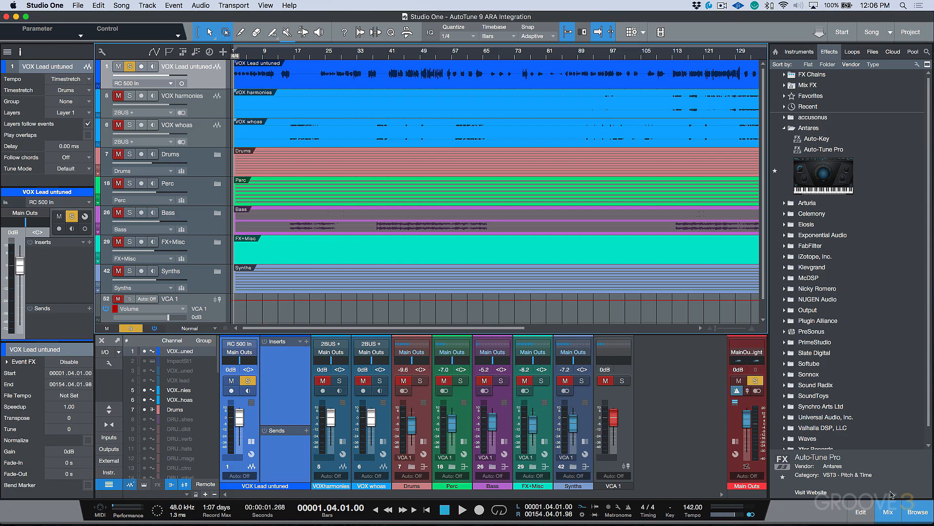
Hide the effects browser, and toggle the track inspector off and back on
left_click(919, 512)
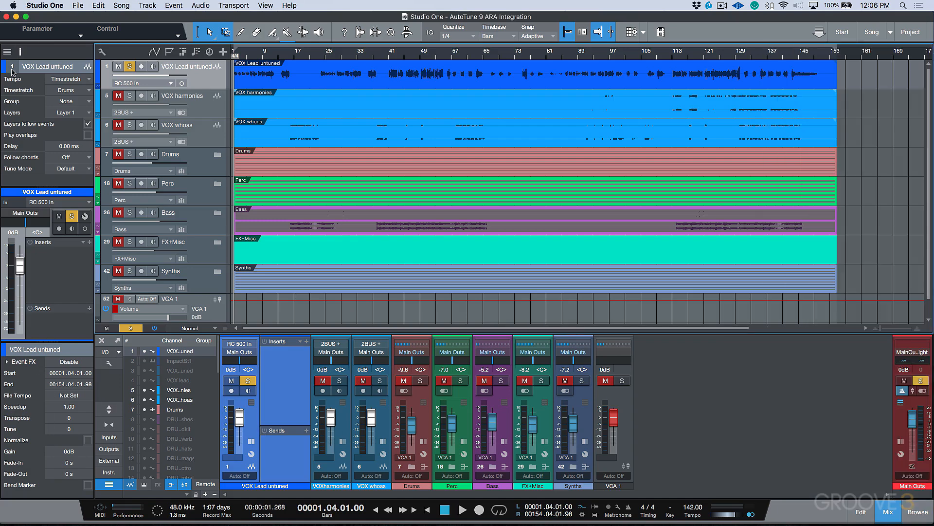
left_click(20, 51)
left_click(20, 52)
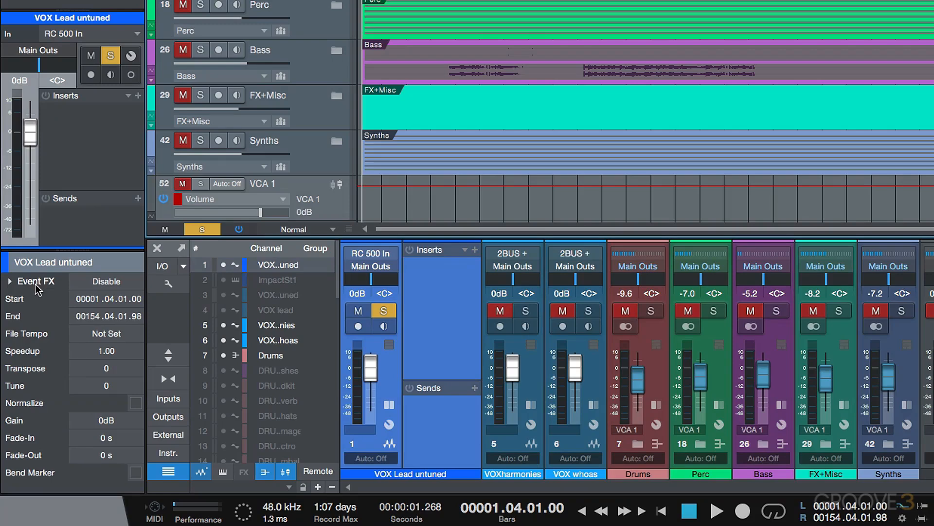
Expand the vocal event's Event FX settings, and disable and re-enable its event effects
left_click(41, 287)
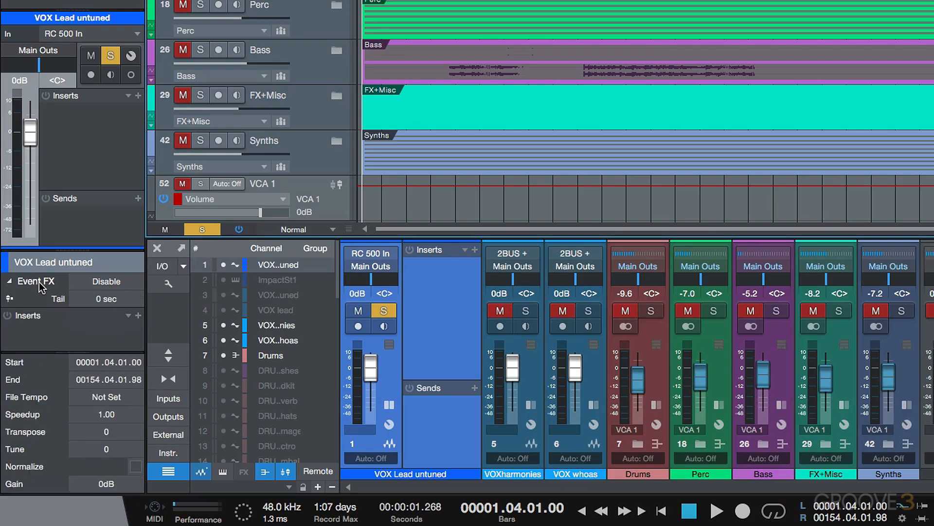
left_click(101, 281)
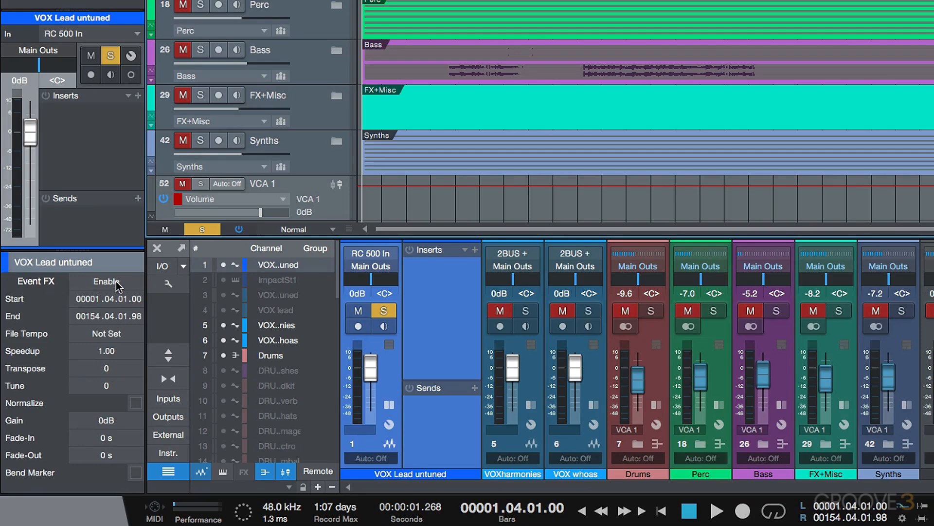
left_click(116, 283)
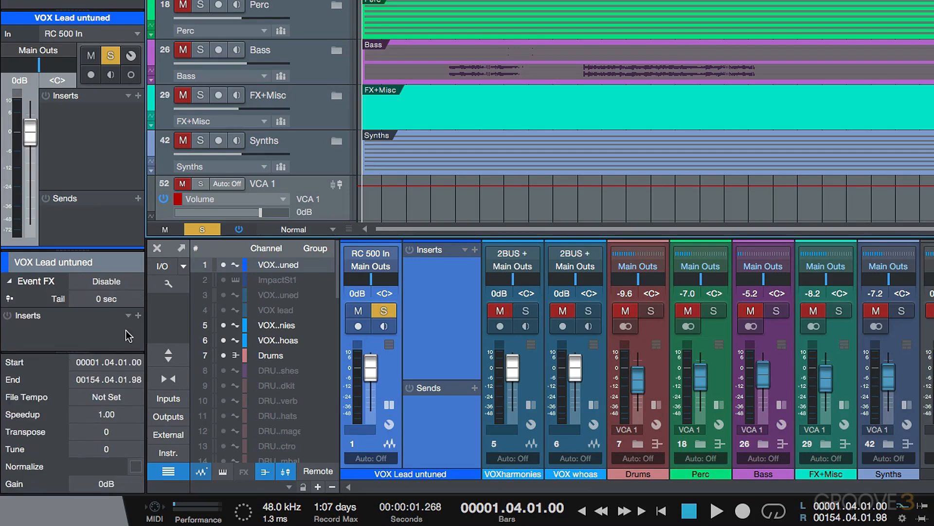
Add Antares Auto-Tune Pro to the VOX Lead untuned event's Event FX inserts and close the plug-in editor
left_click(139, 315)
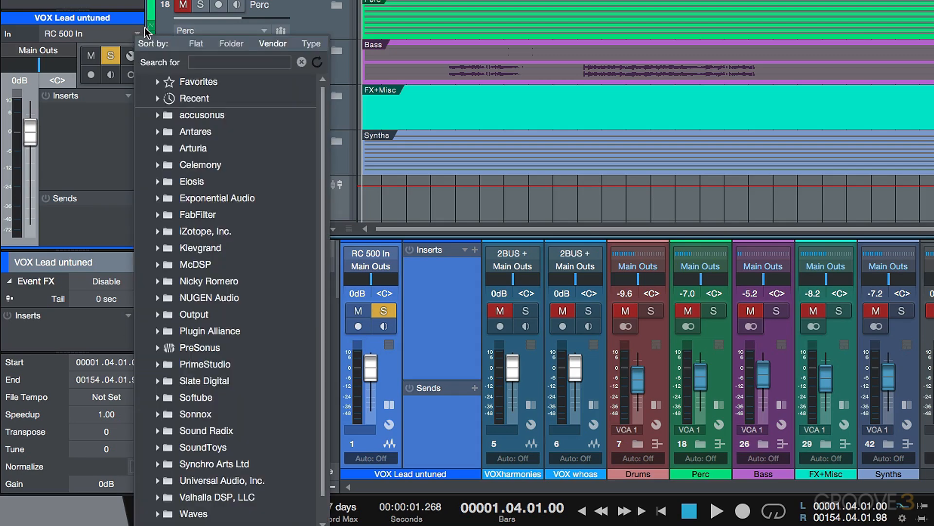
left_click(202, 136)
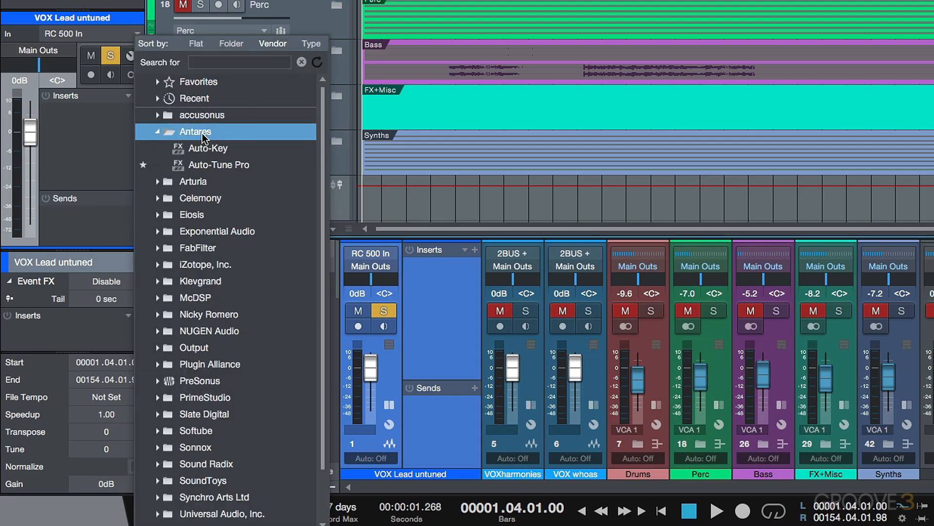
left_click(212, 165)
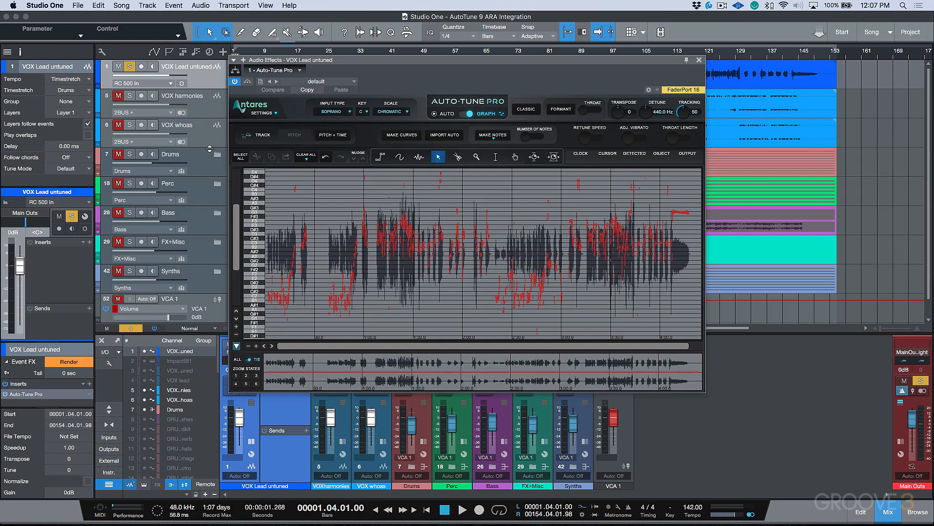
left_click(699, 60)
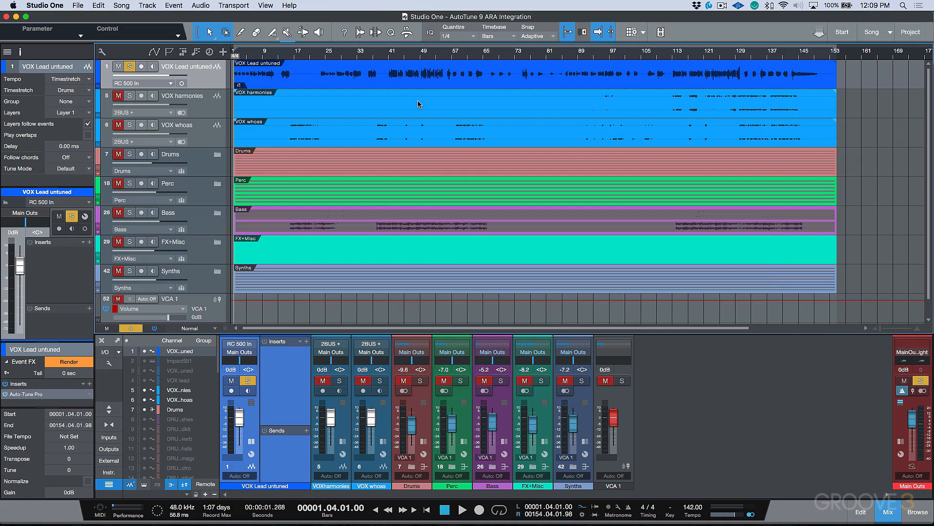
Reopen the vocal event's Auto-Tune Pro editor, close it and render the Event FX
double_click(316, 85)
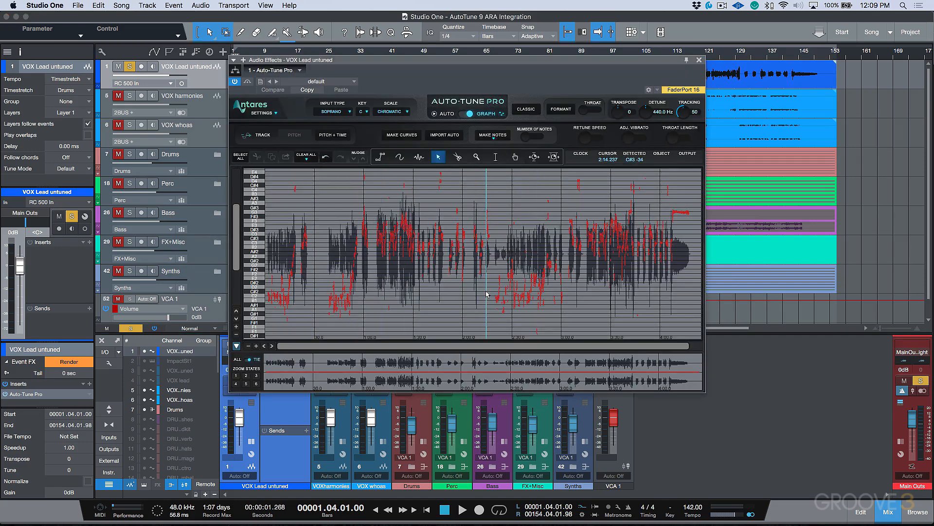
left_click(699, 60)
left_click(87, 365)
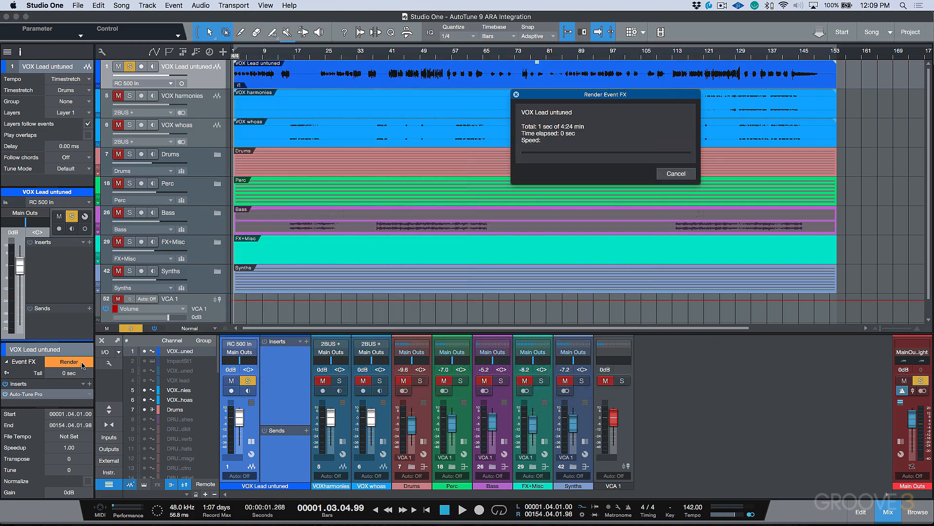